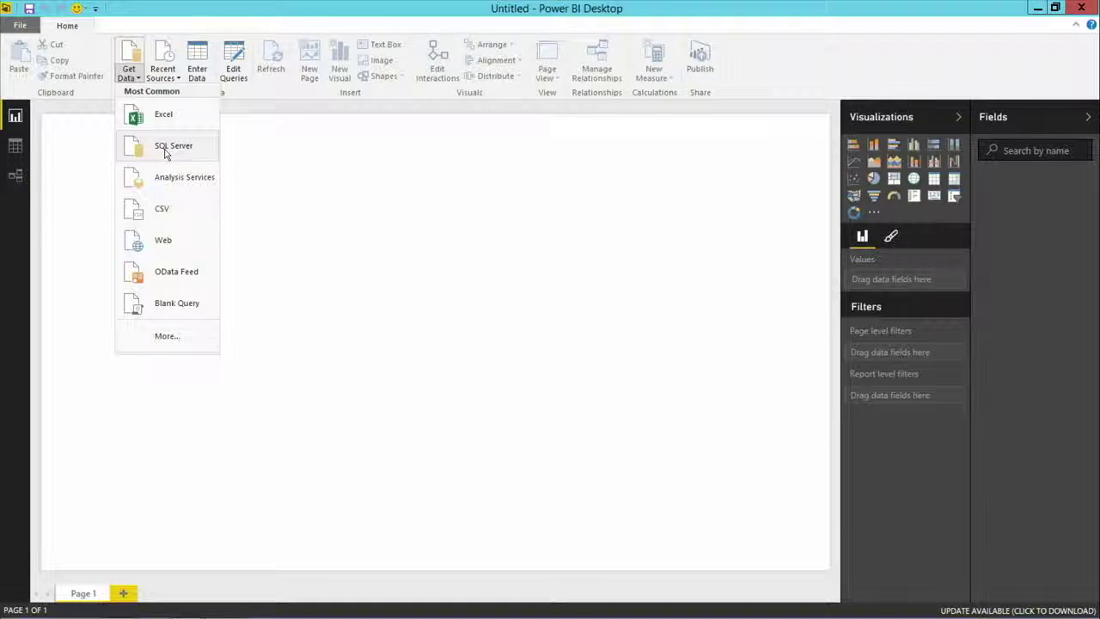
Browse the SQL Server instance .\sqlctp33, search the MECDataMart_V3 tables for "produ", and close the navigator without loading anything
click(168, 146)
text(.\sqlctp33)
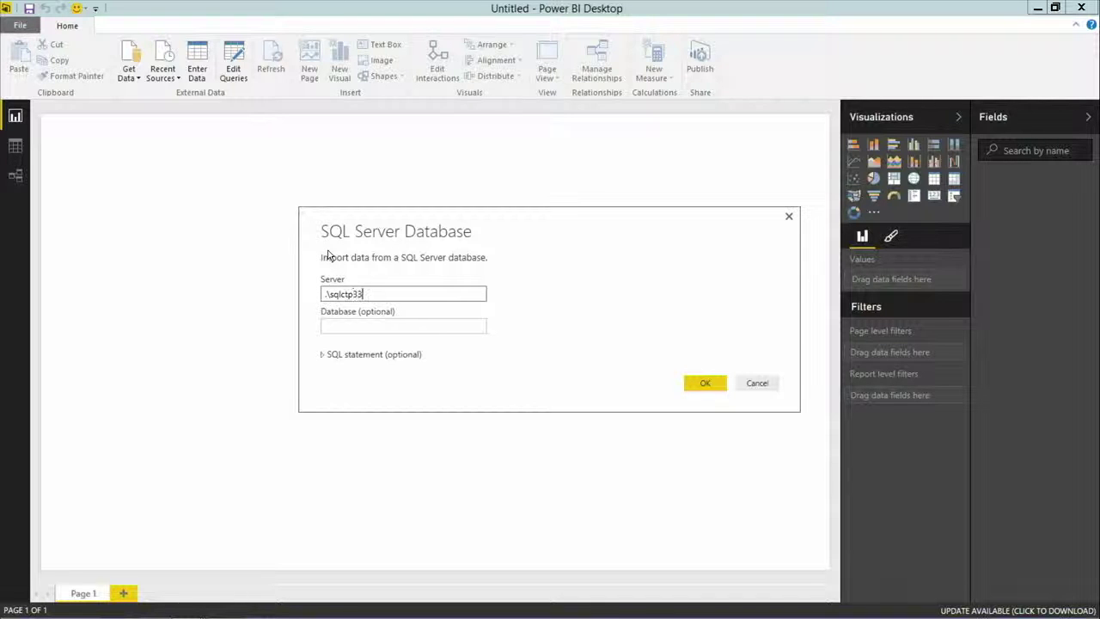
key(Return)
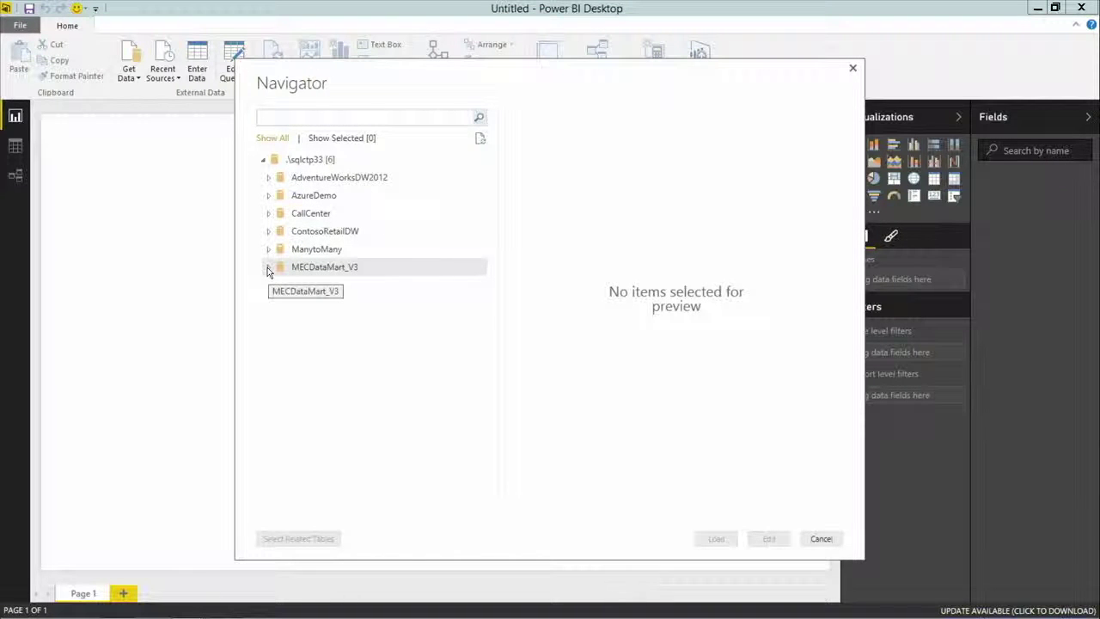
click(267, 267)
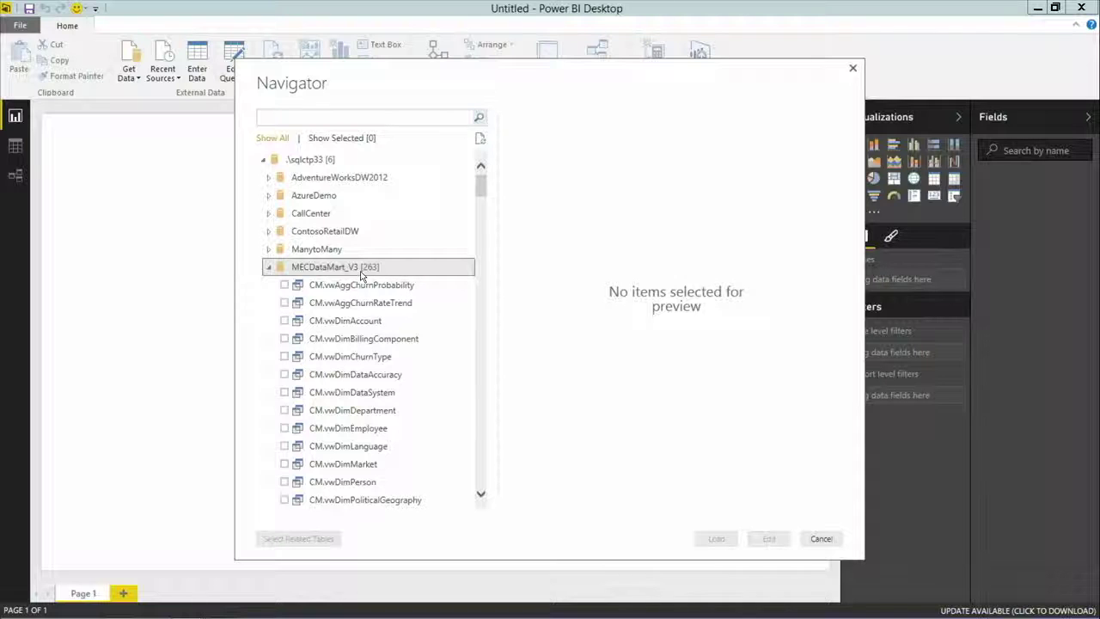
click(359, 117)
text(produ)
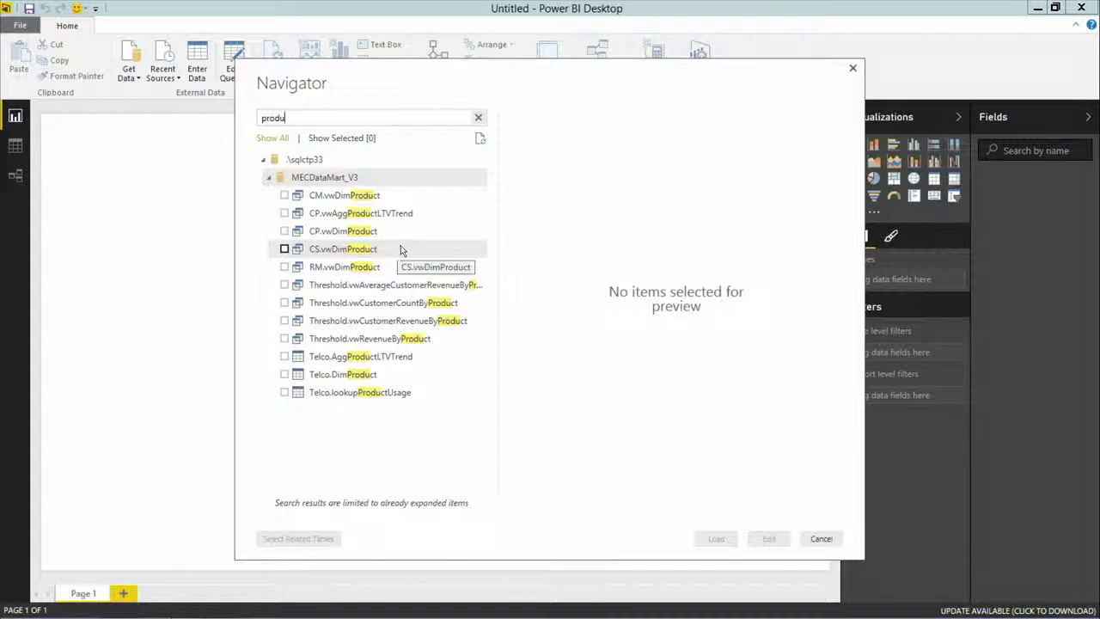
click(821, 539)
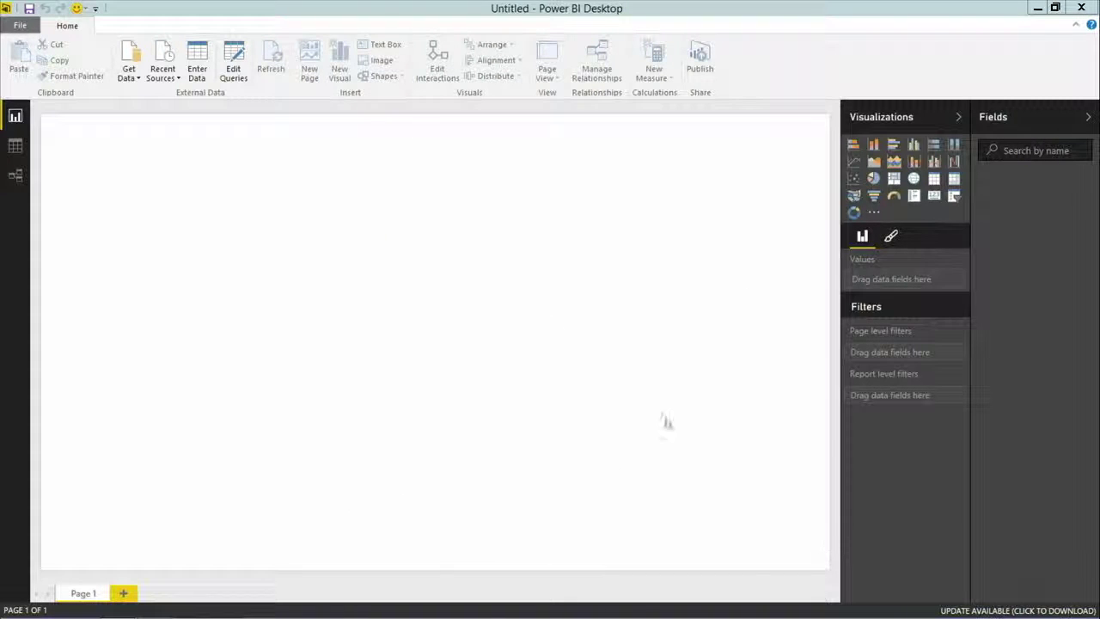
Connect to the Analysis Services server .\tabular16 with the Explore live option
click(128, 75)
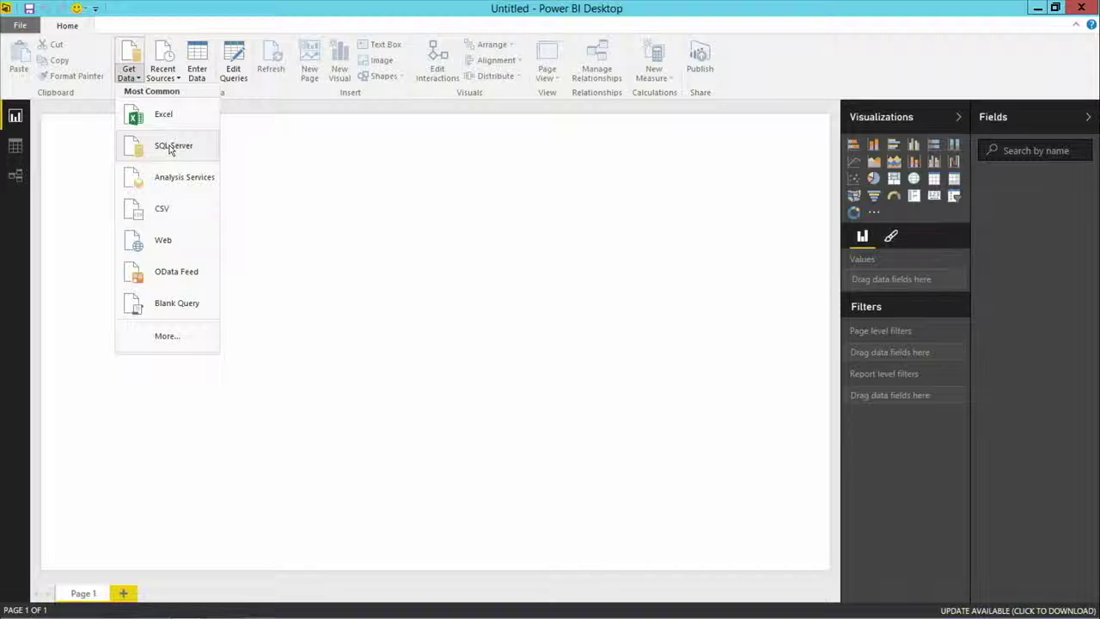
click(174, 175)
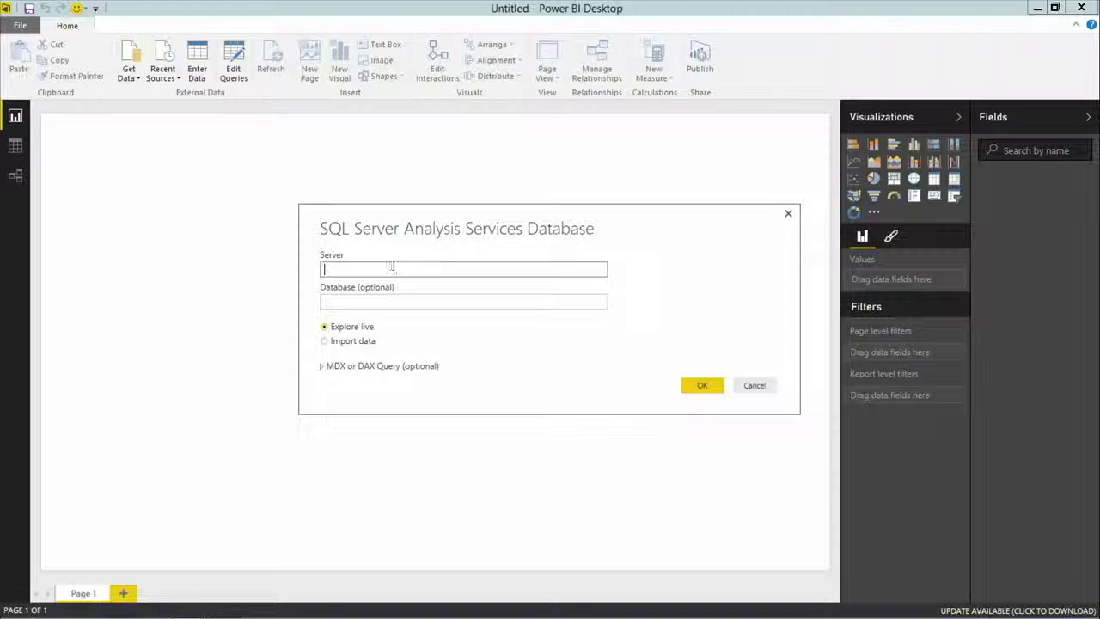
text(.\tabular16)
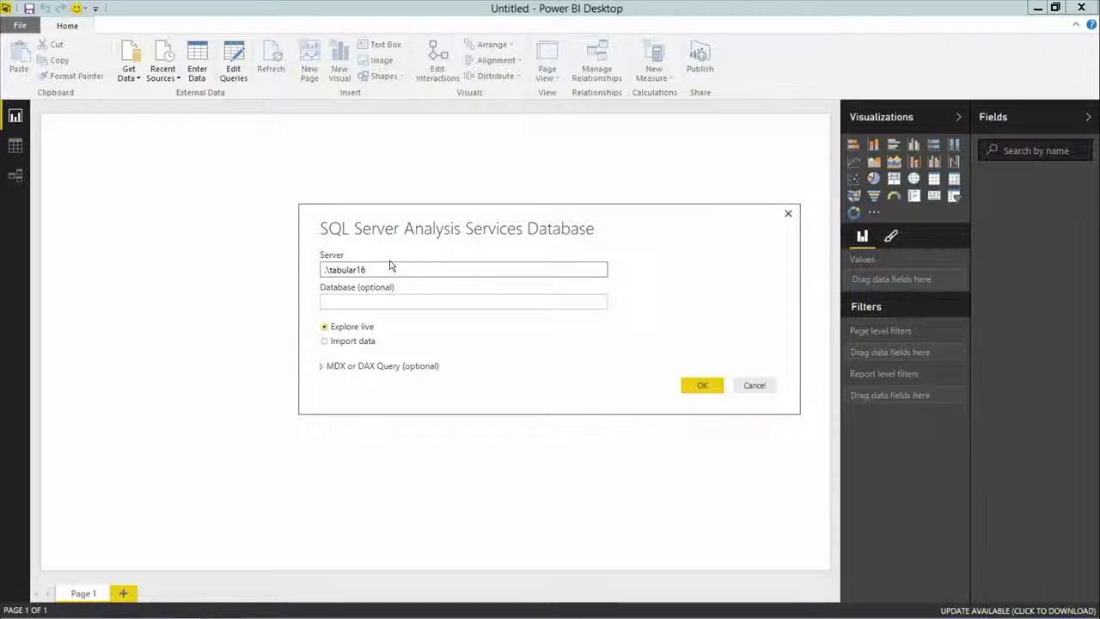
key(Return)
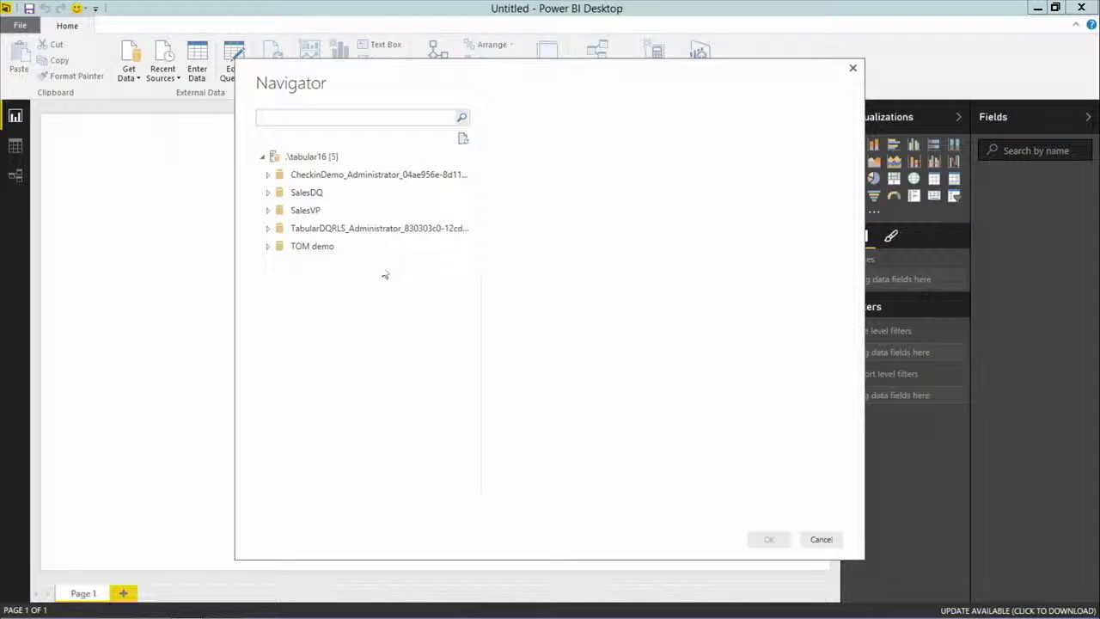
Open the Customers perspective of the SalesDQ database as the report's live data source
click(267, 197)
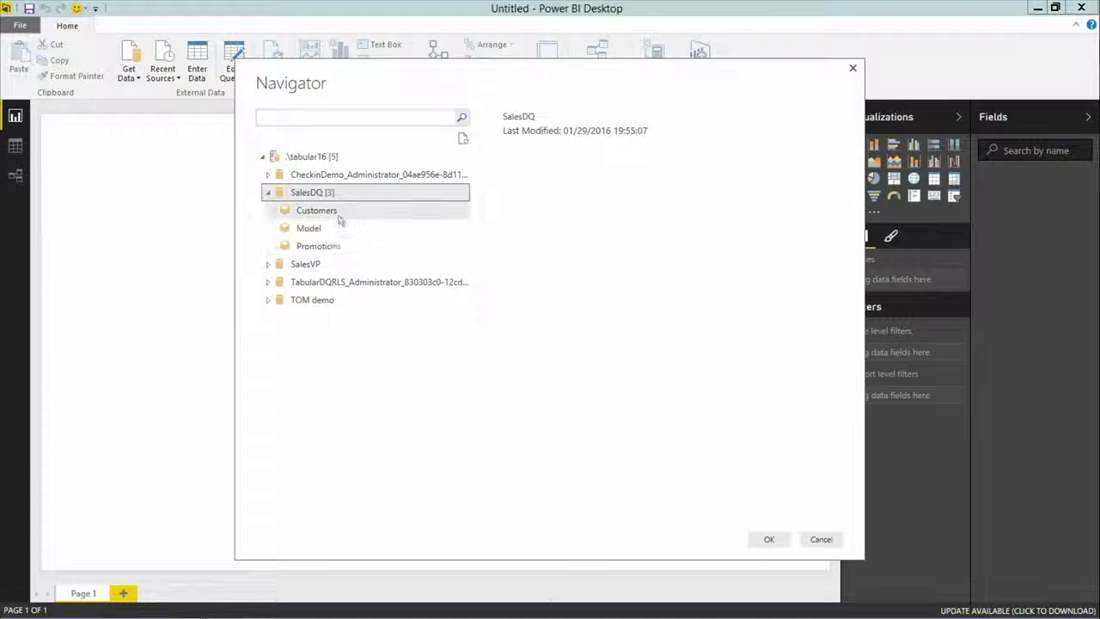
click(462, 290)
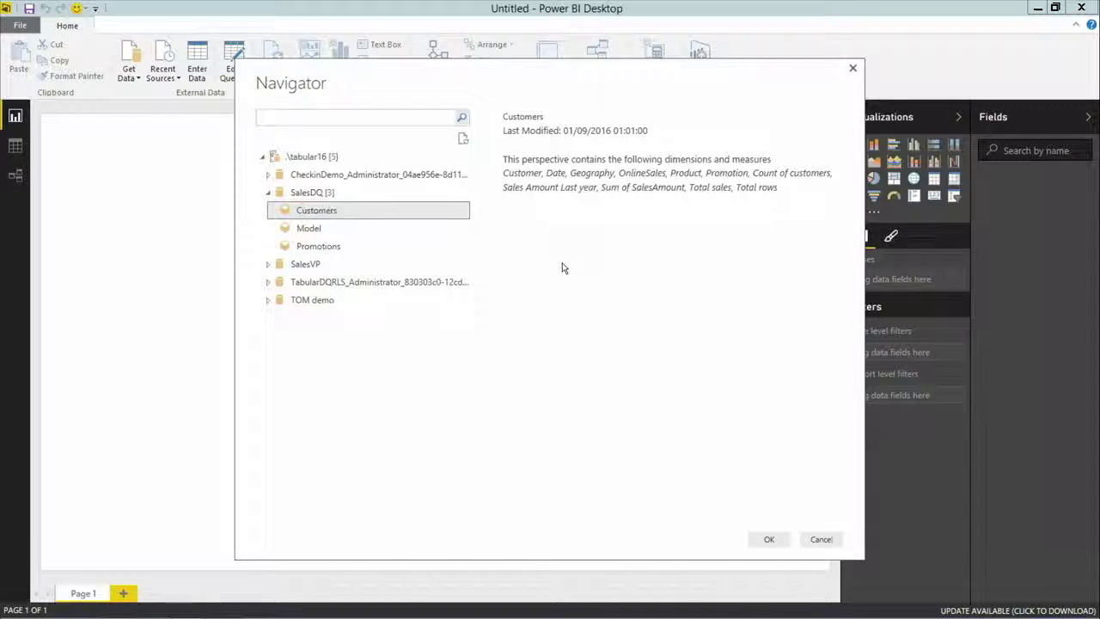
click(765, 539)
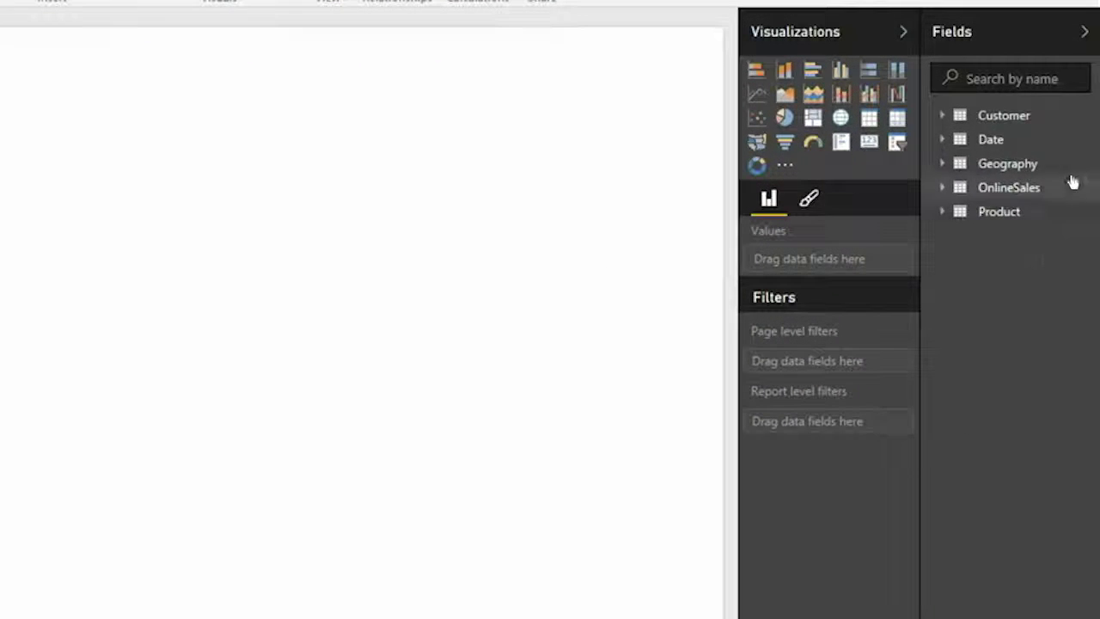
Add a column chart of Total sales from the OnlineSales table and enlarge it to over half the page width
click(941, 189)
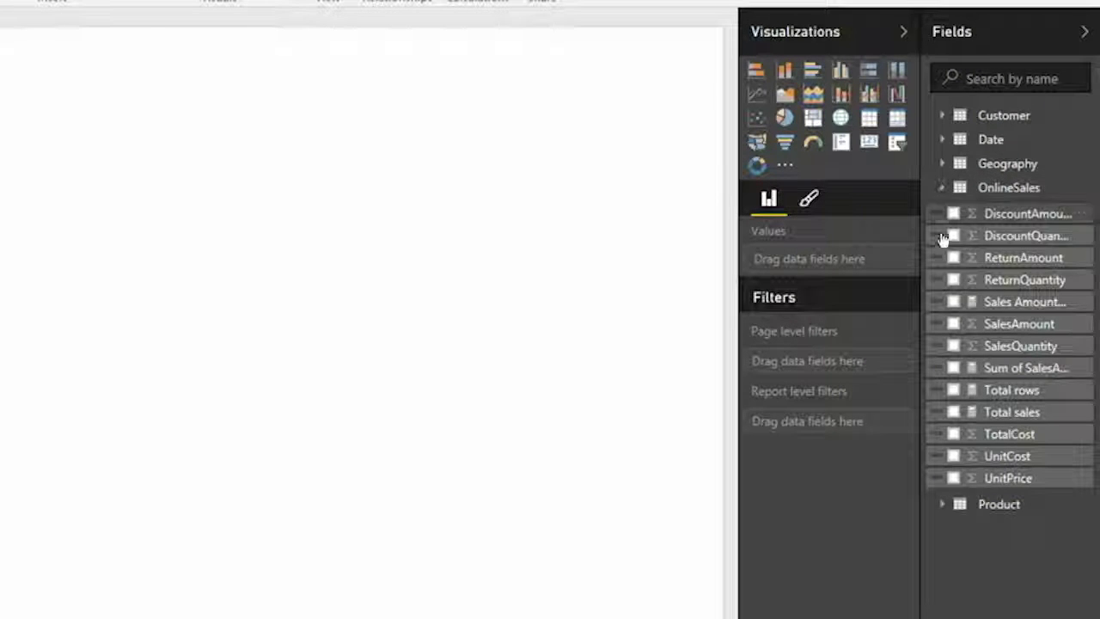
click(953, 412)
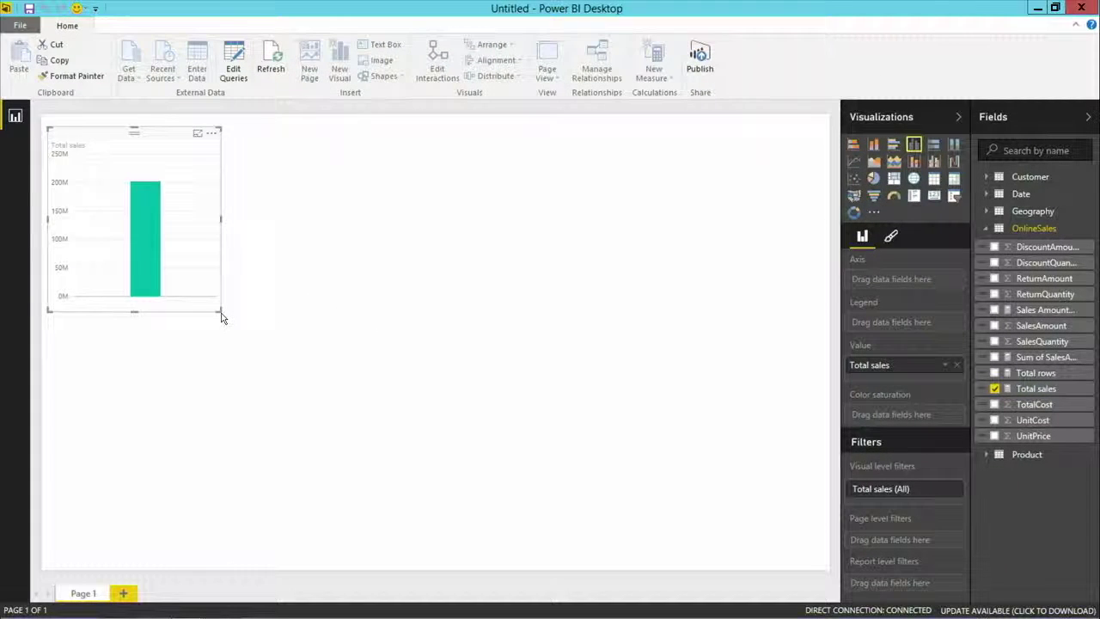
drag(221, 314, 540, 422)
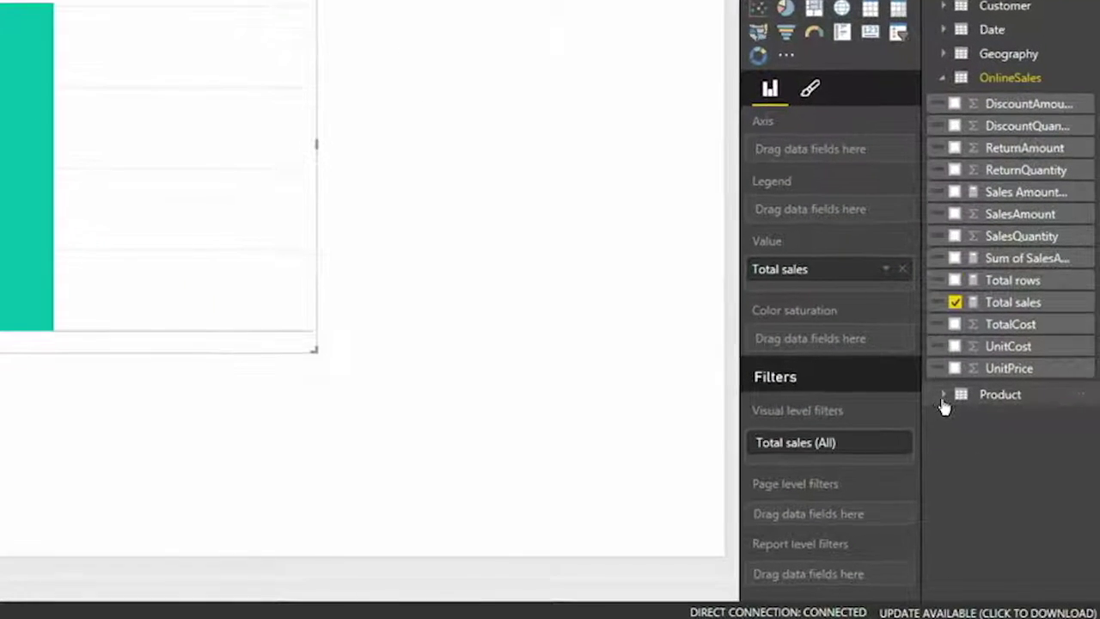
Break down Total sales by the Product table's ColorName and change the chart to a treemap
click(942, 397)
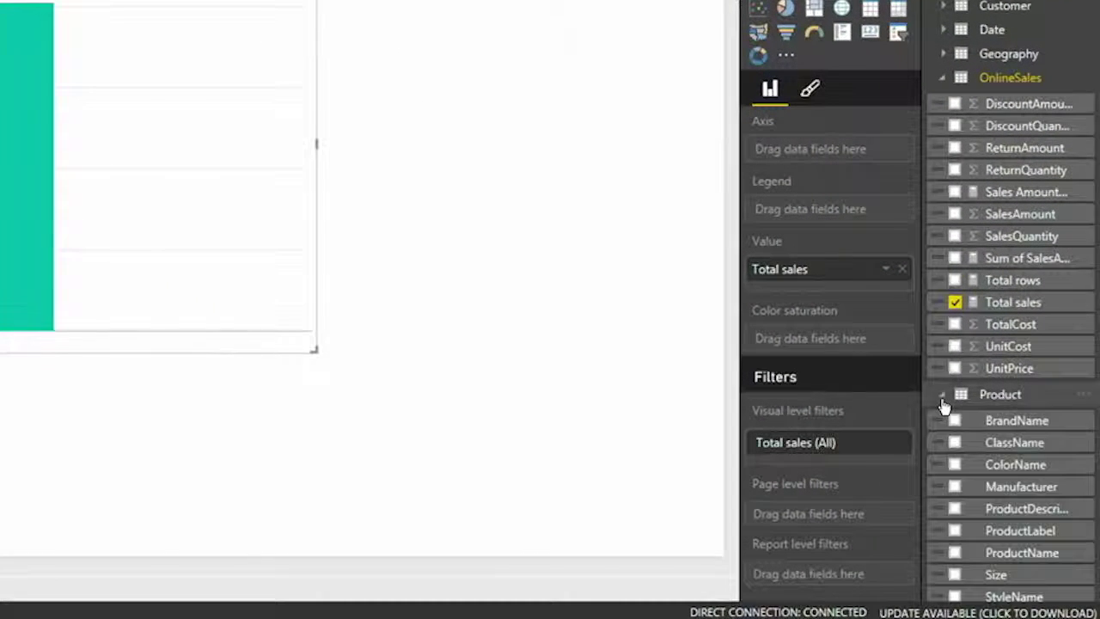
click(954, 465)
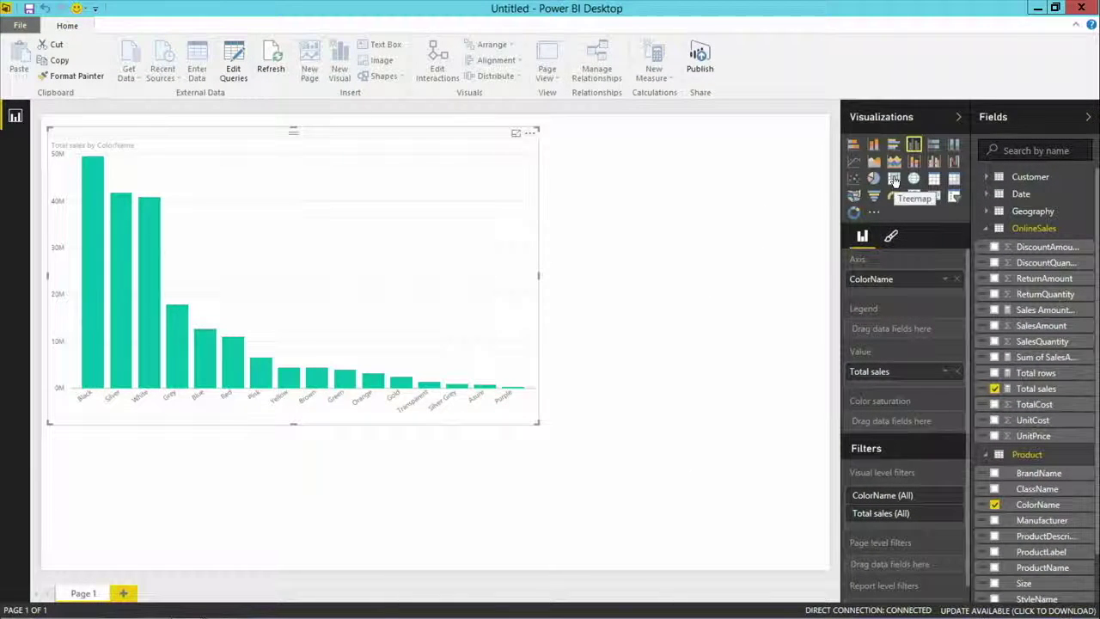
click(894, 177)
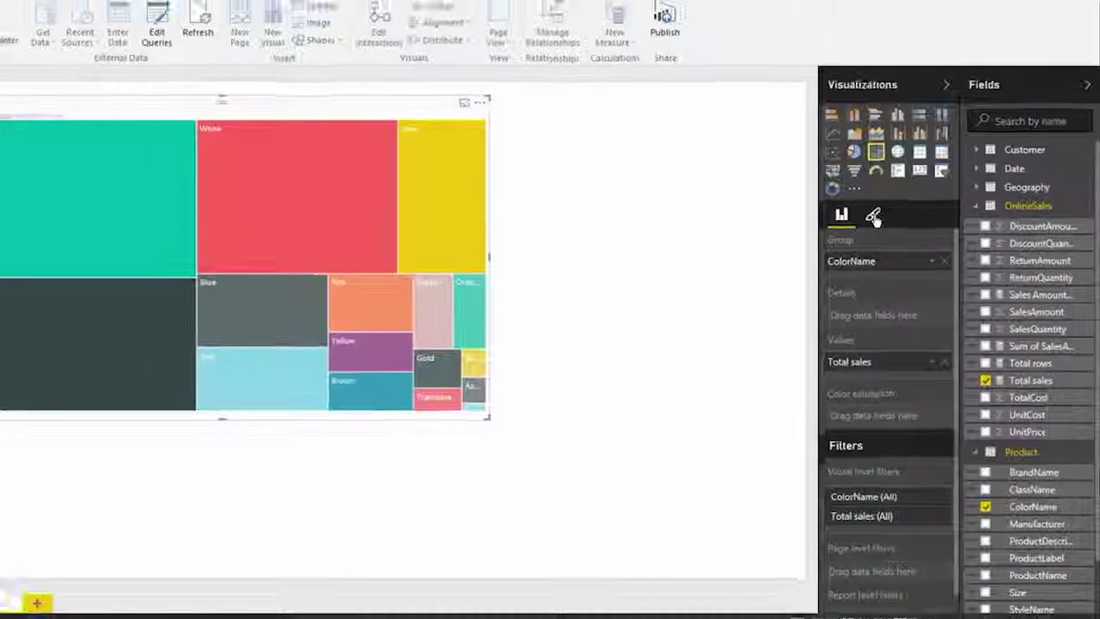
Switch to the DQ SQL14 report to view its visuals, and then to the DQ SQL16 report
key(alt+Tab)
key(alt+Tab)
key(alt+Tab)
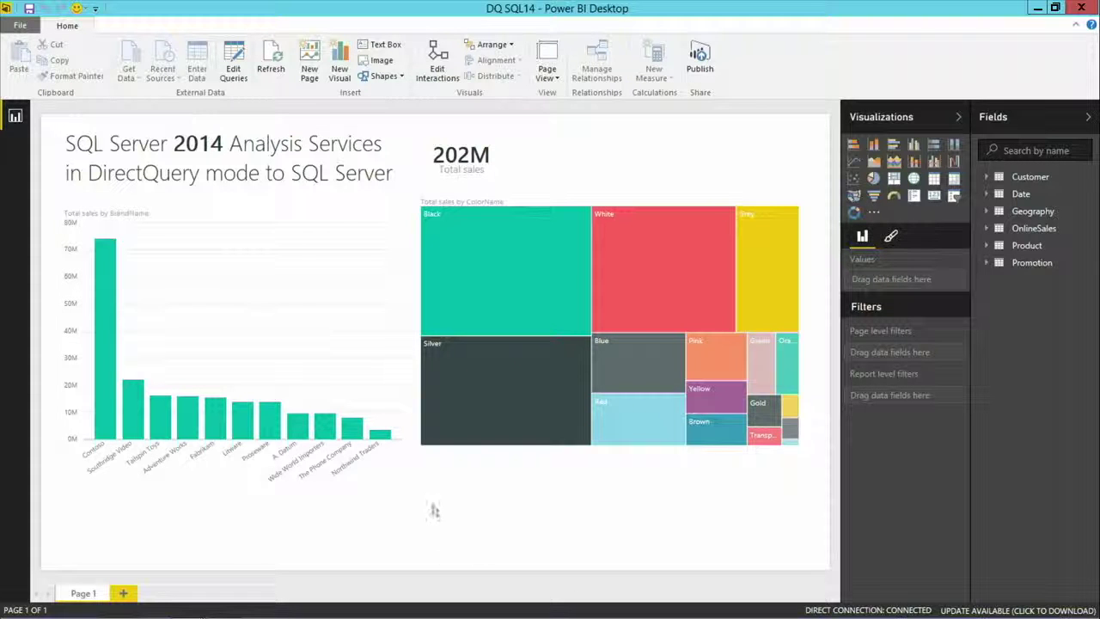
key(alt+Tab)
key(alt+Tab)
key(alt+Tab)
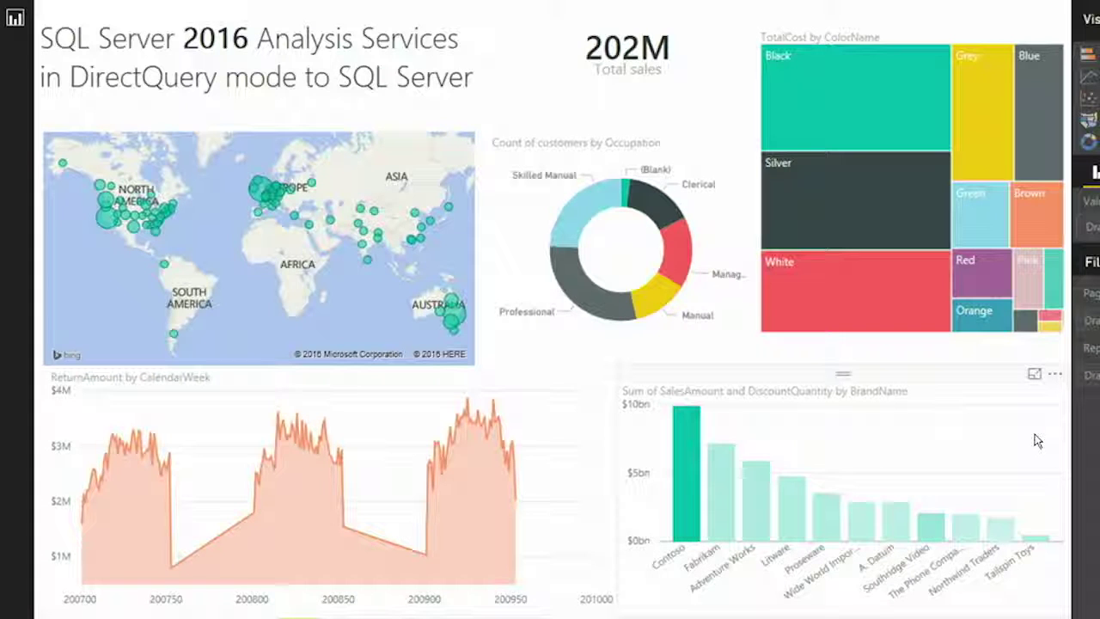
Cross-filter the DQ SQL14 report by the Adventure Works brand and the DQ SQL16 report by the Litware brand
key(alt+Tab)
key(Tab)
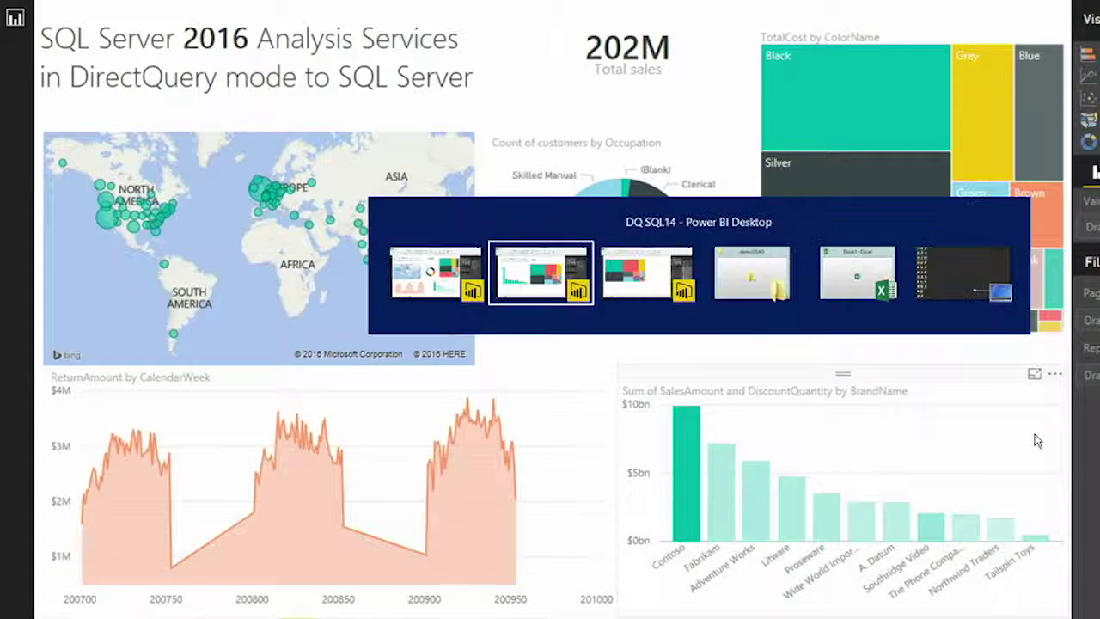
key(alt+Tab)
key(Tab)
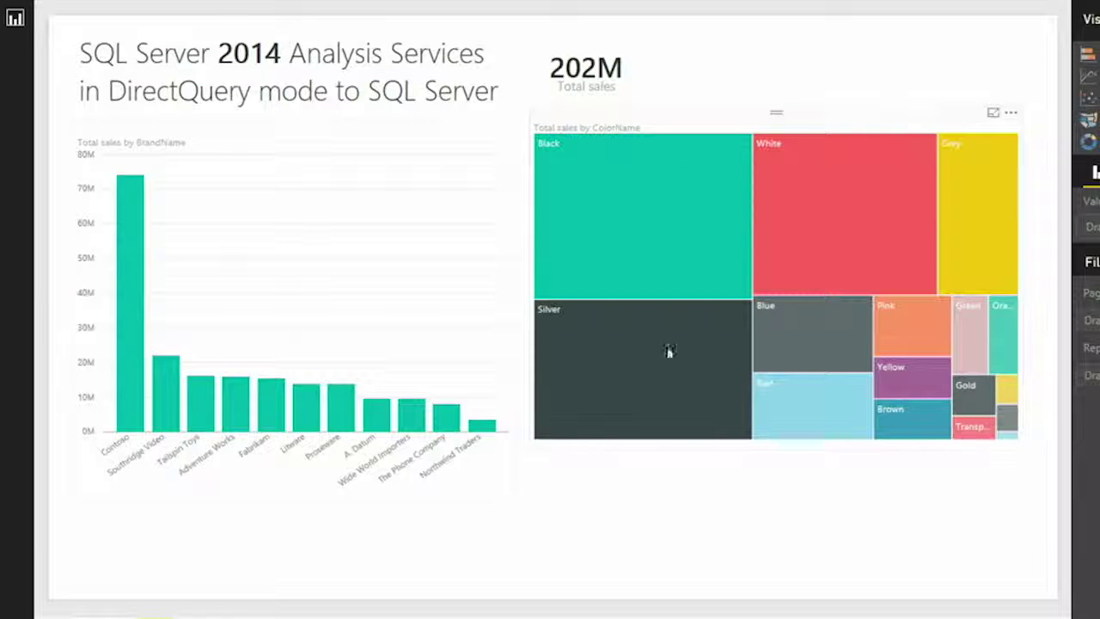
click(237, 410)
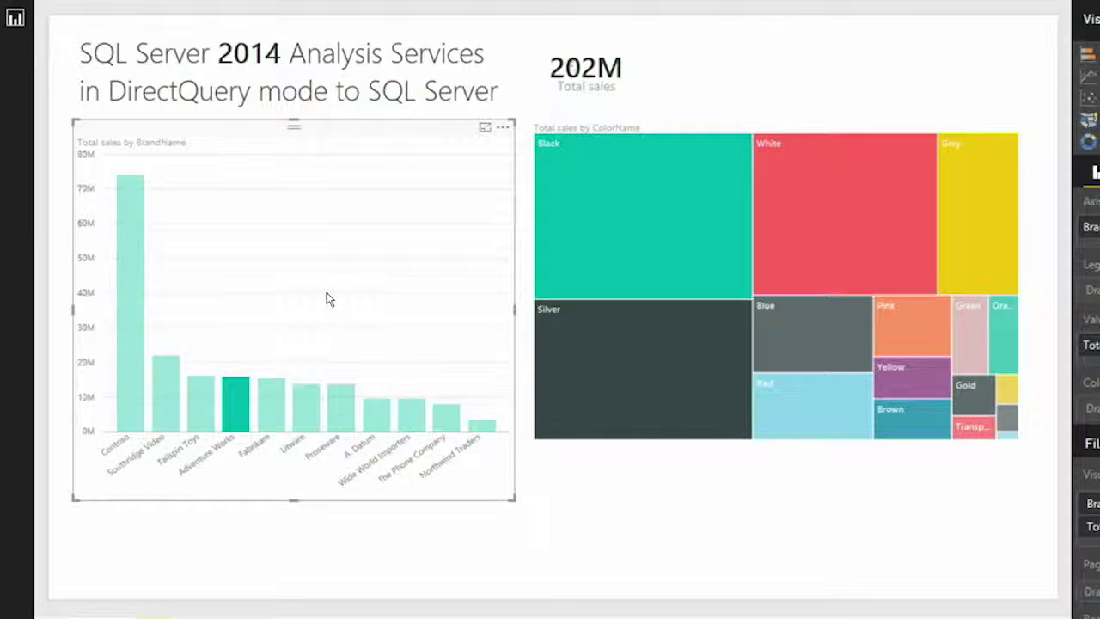
key(alt+Tab)
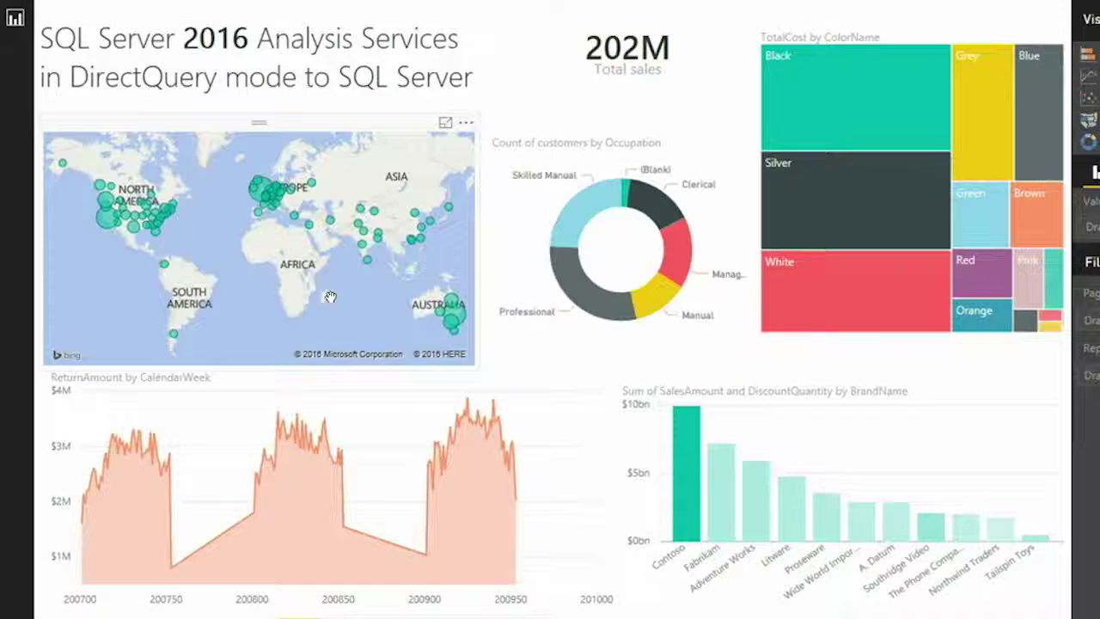
click(872, 458)
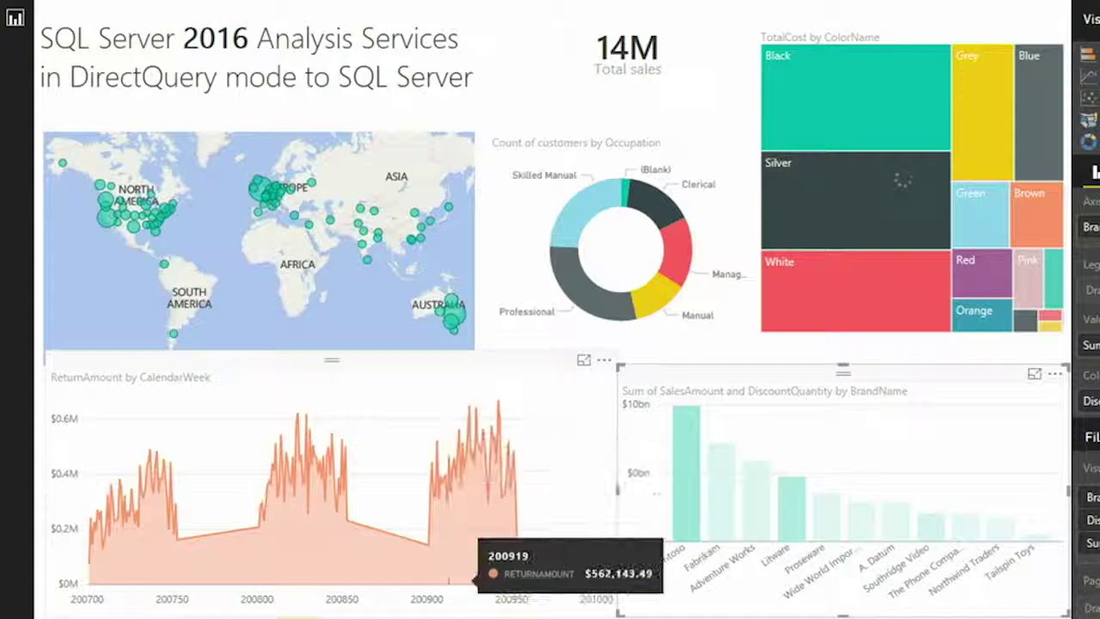
Alternate between the DQ SQL14 and DQ SQL16 reports to compare how quickly their visuals respond to the brand selections
key(alt+Tab)
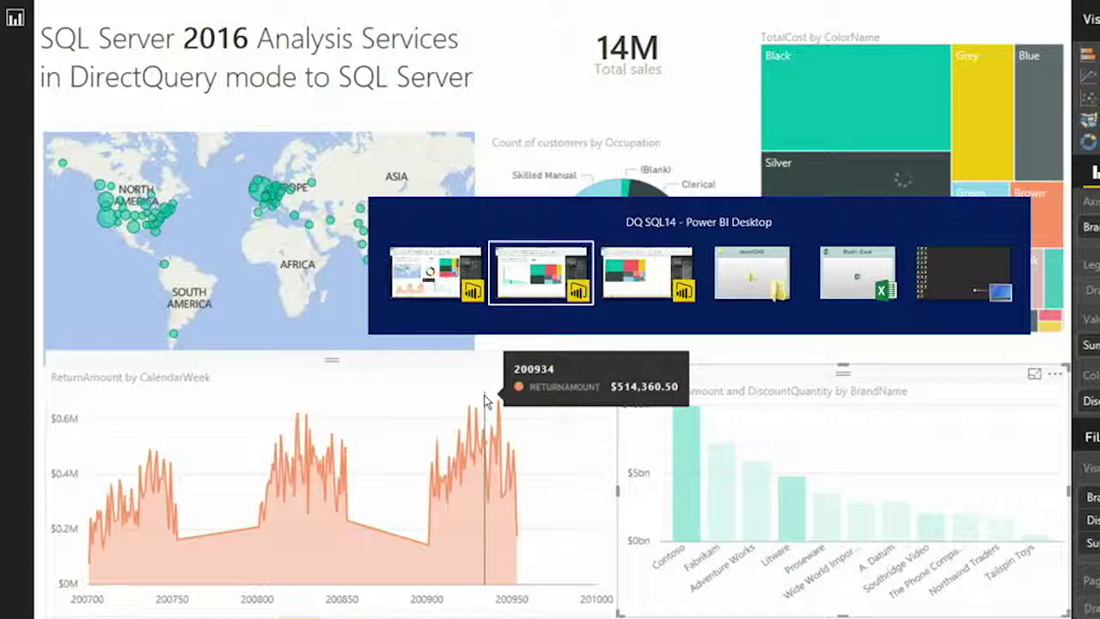
key(alt+Tab)
key(alt+Tab)
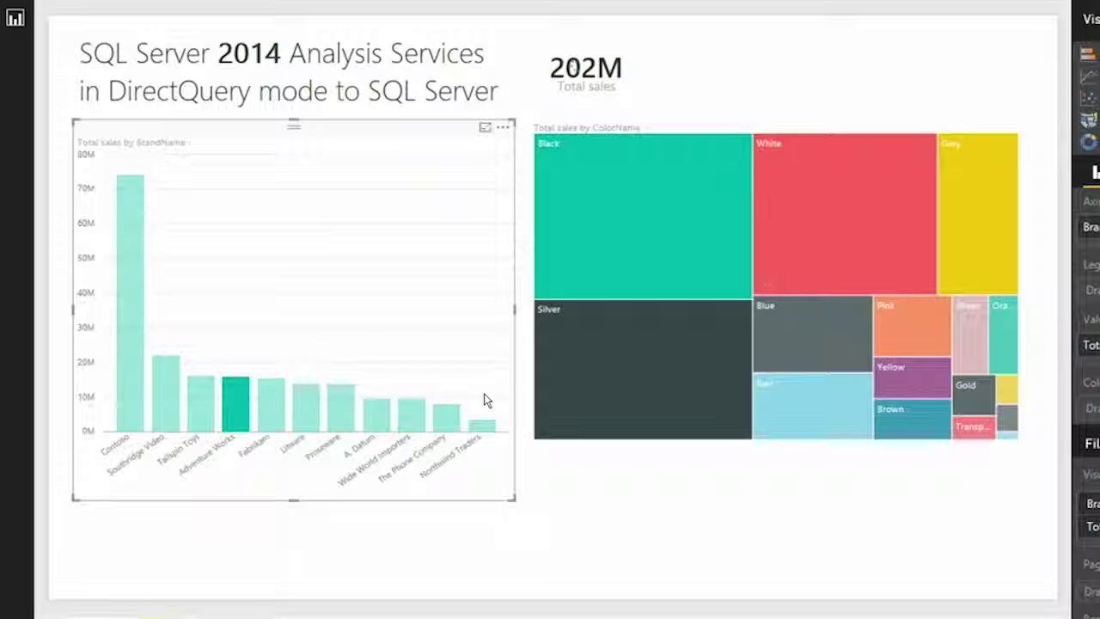
key(alt+Tab)
key(alt+Tab)
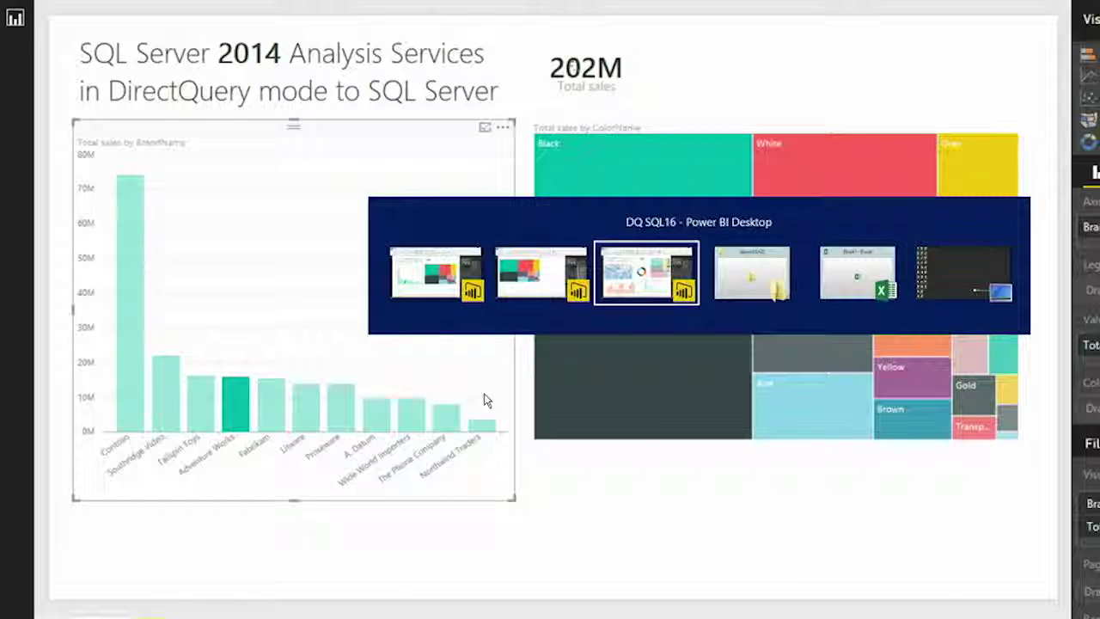
mouse_move(485, 401)
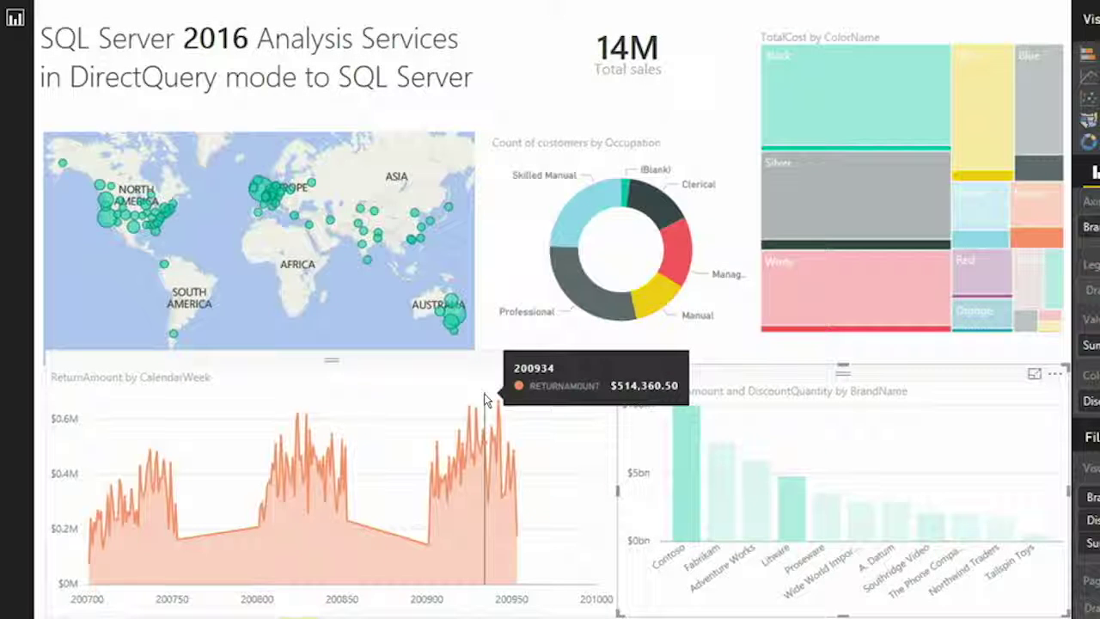
key(alt+Tab)
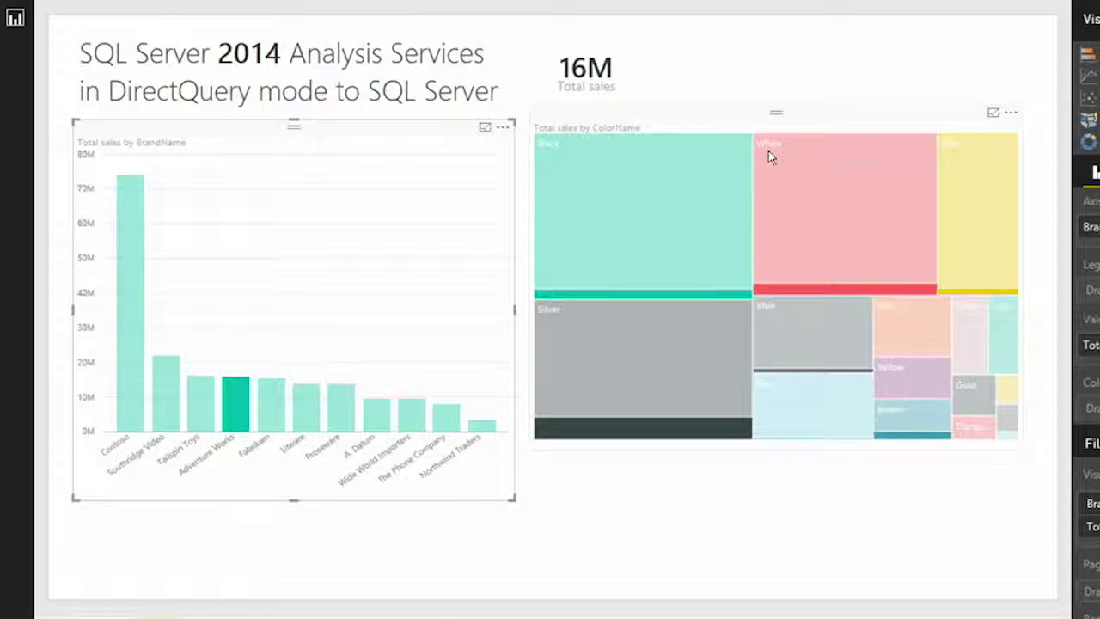
mouse_move(749, 168)
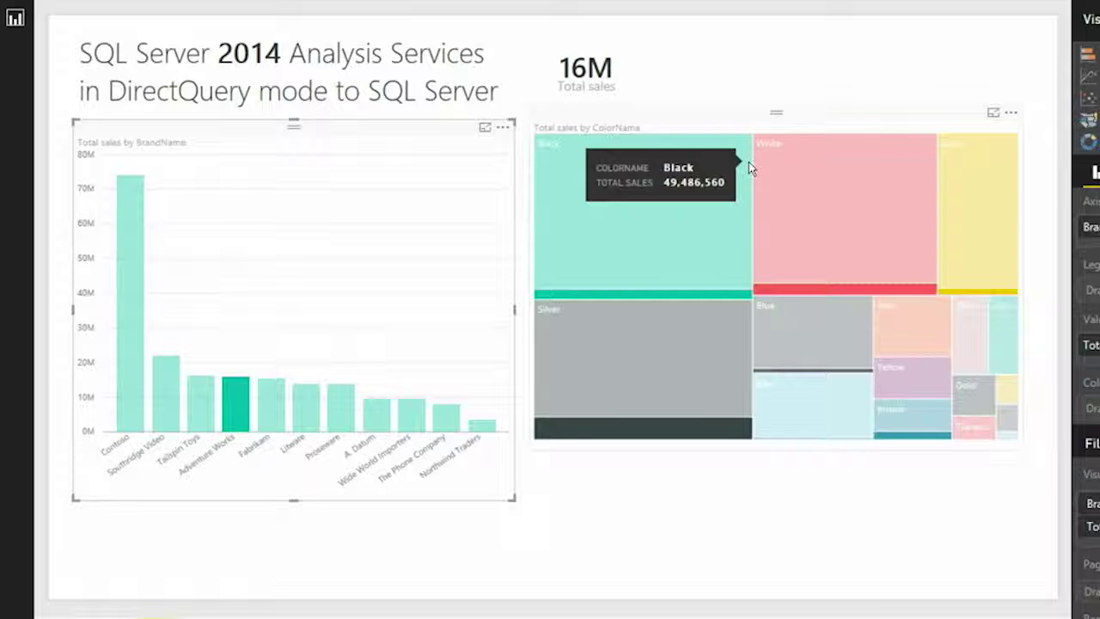
Switch from the Power BI Desktop reports to the blank Excel workbook
key(alt+Tab)
key(alt+Tab)
key(alt+Tab)
key(alt+Tab)
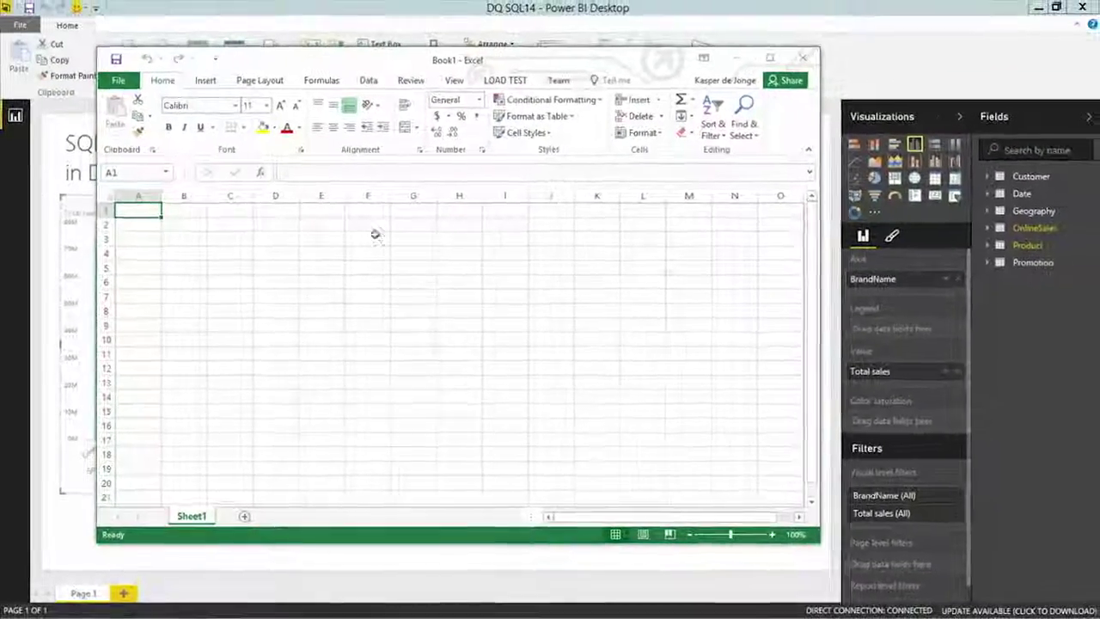
Start a new Analysis Services data connection to the server .\tabular16 using Windows Authentication
click(368, 80)
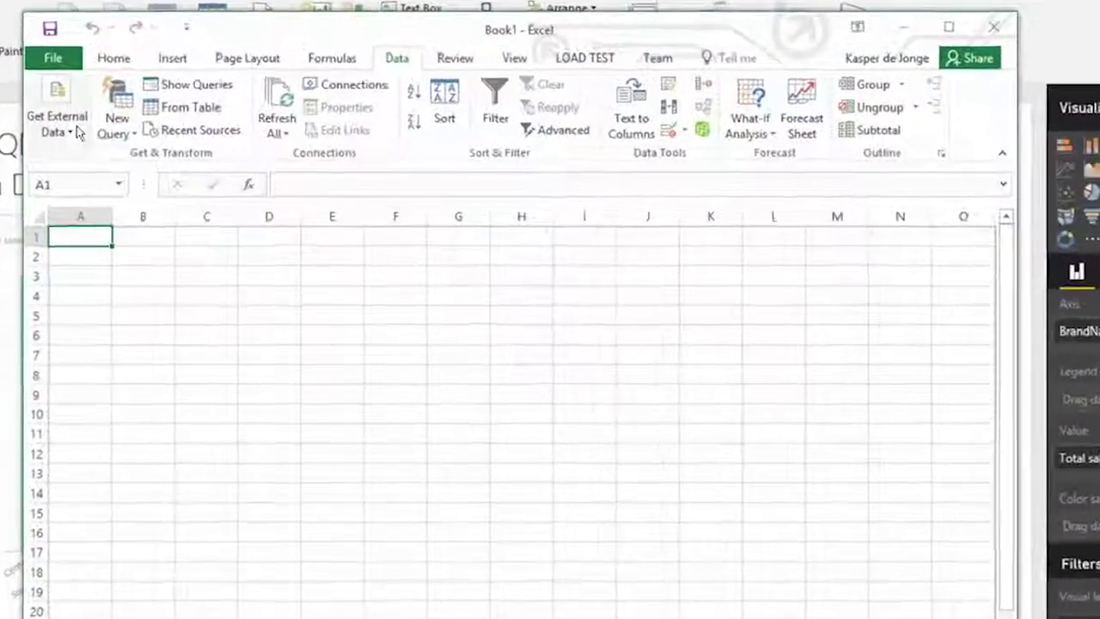
click(88, 125)
click(172, 224)
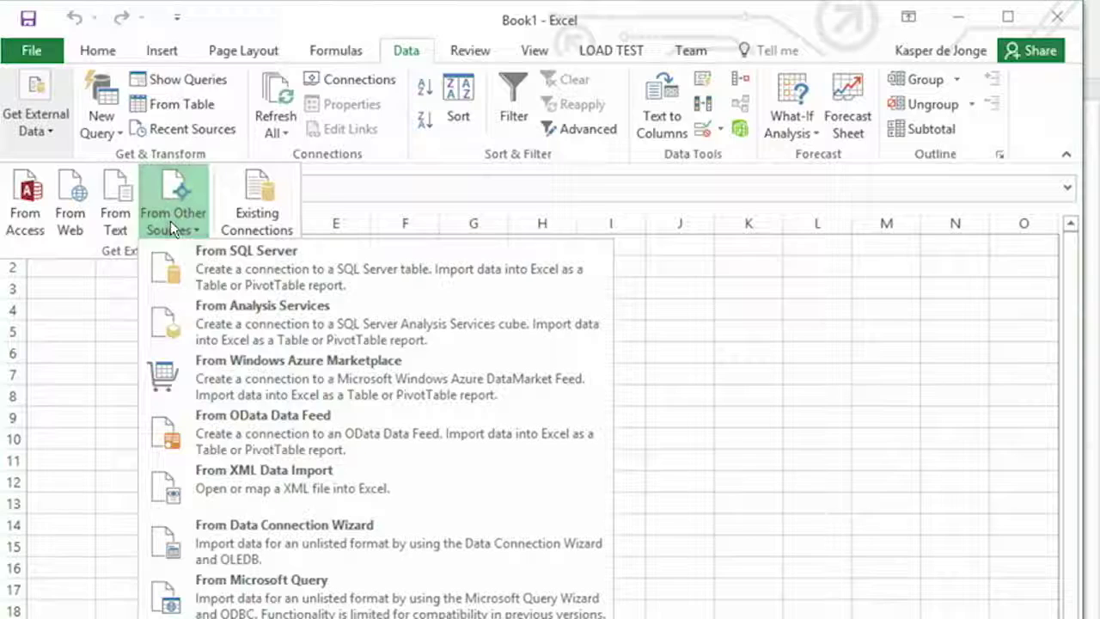
click(215, 324)
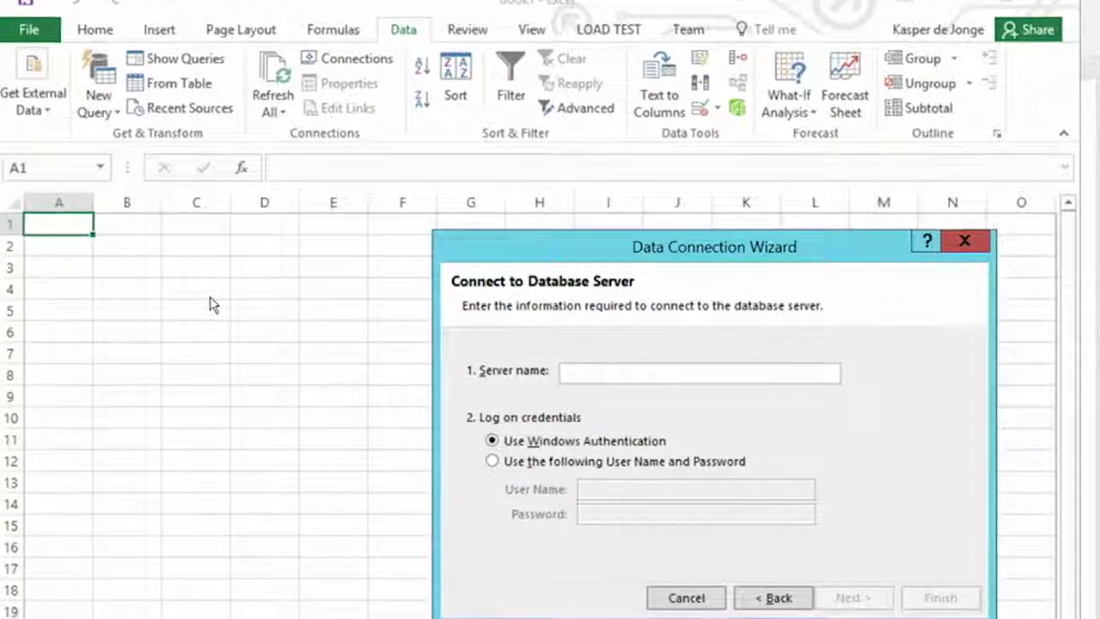
text(.	abular)
text(16)
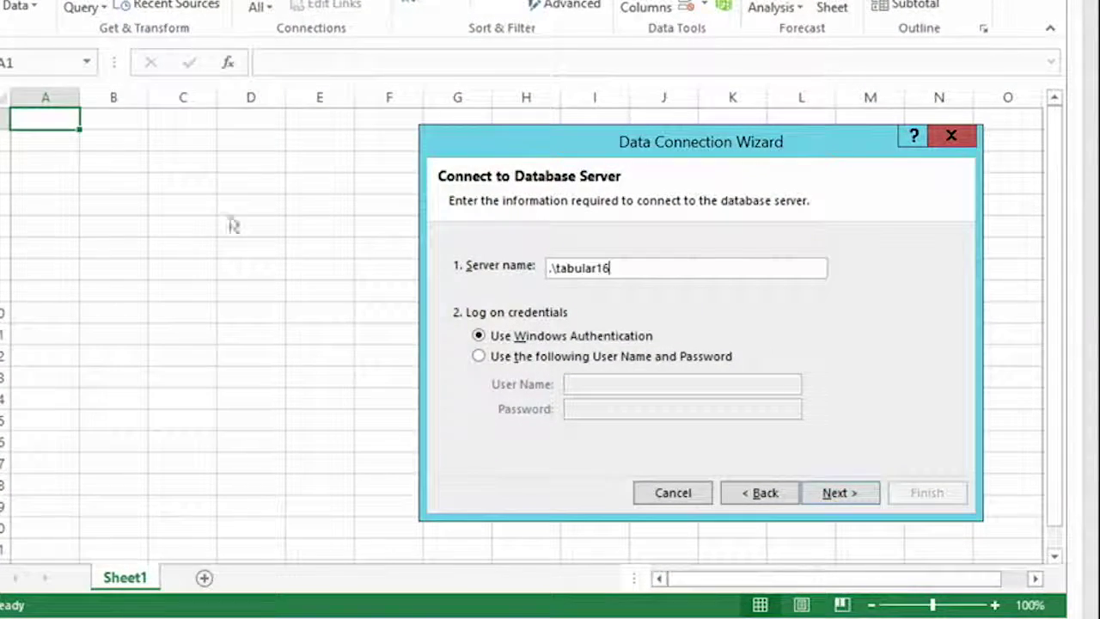
click(829, 495)
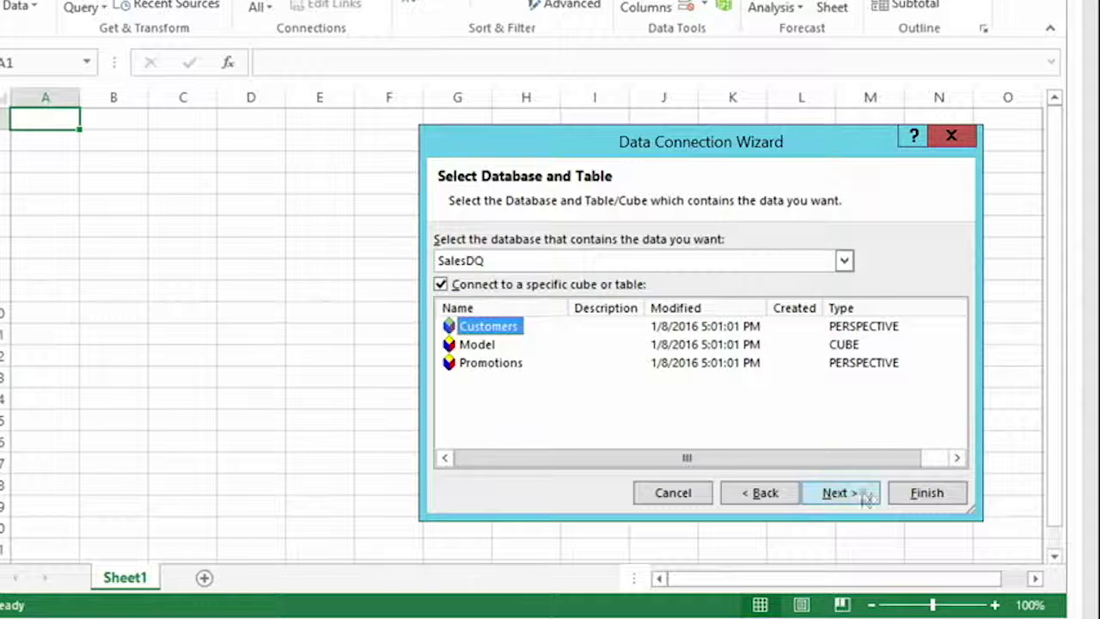
Finish the connection to the SalesDQ database's Customers perspective, replace the existing connection file, and import the data as a PivotTable
click(926, 492)
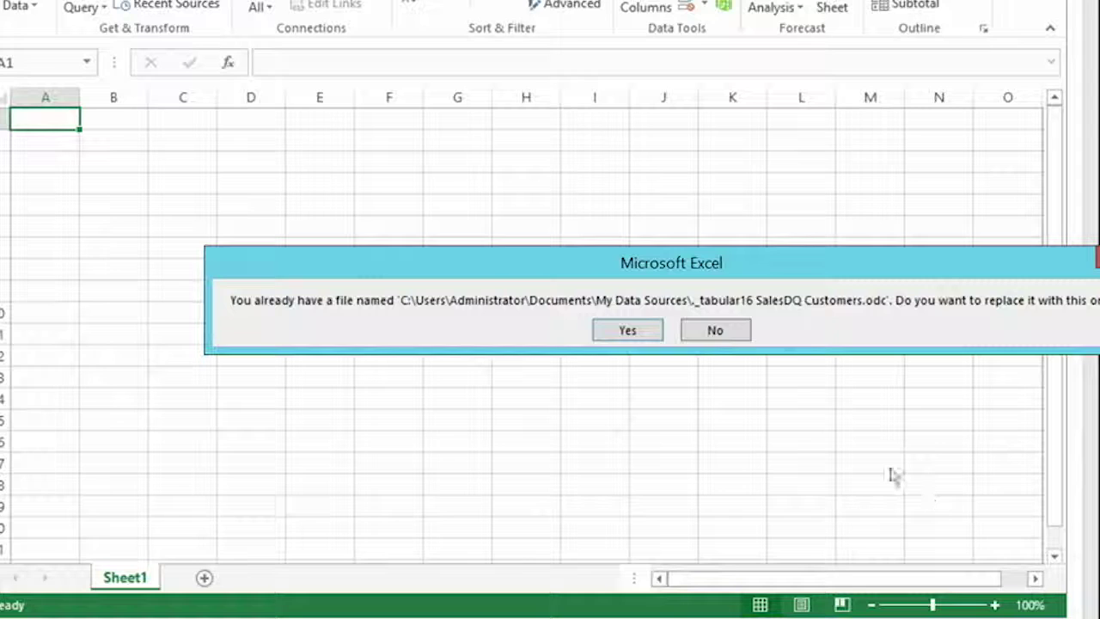
click(633, 337)
click(728, 454)
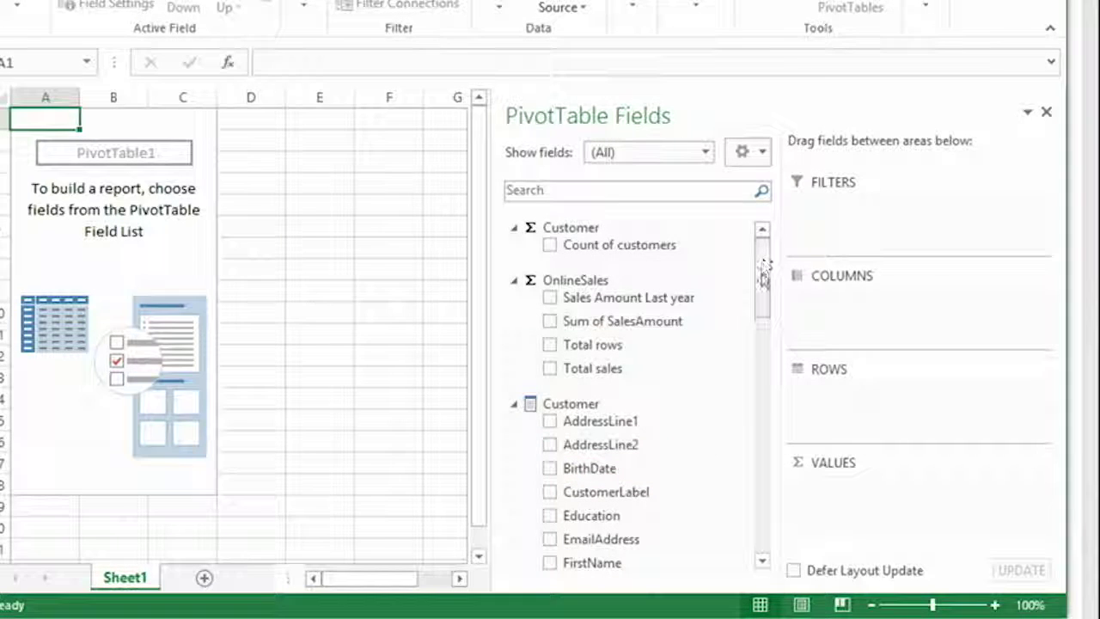
Add the Total sales measure from OnlineSales to the PivotTable's values
drag(764, 275, 764, 290)
click(957, 599)
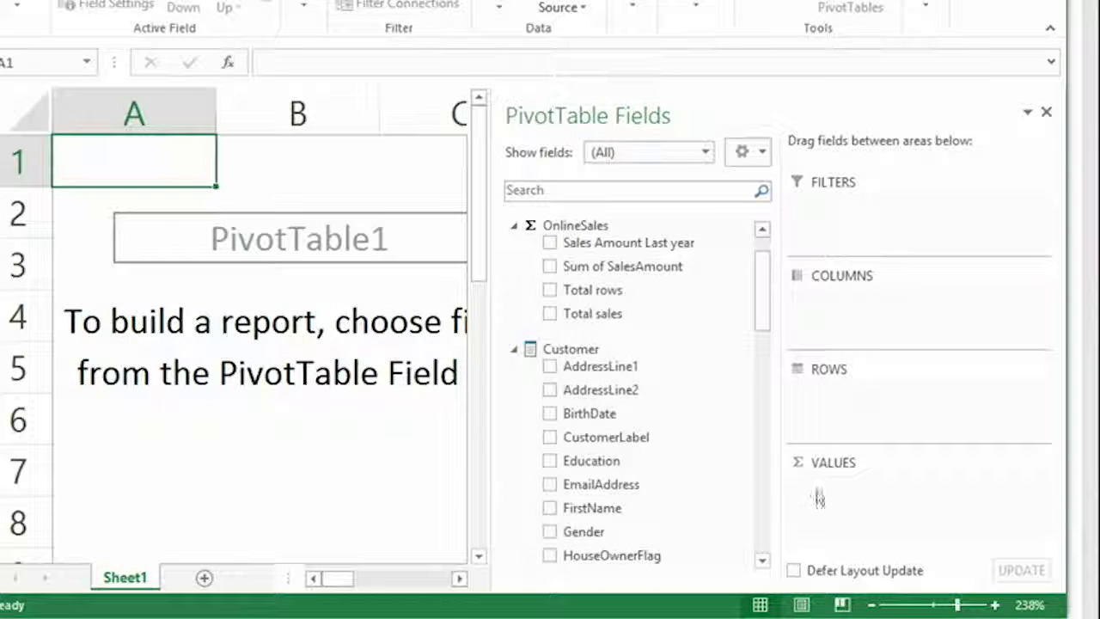
click(549, 313)
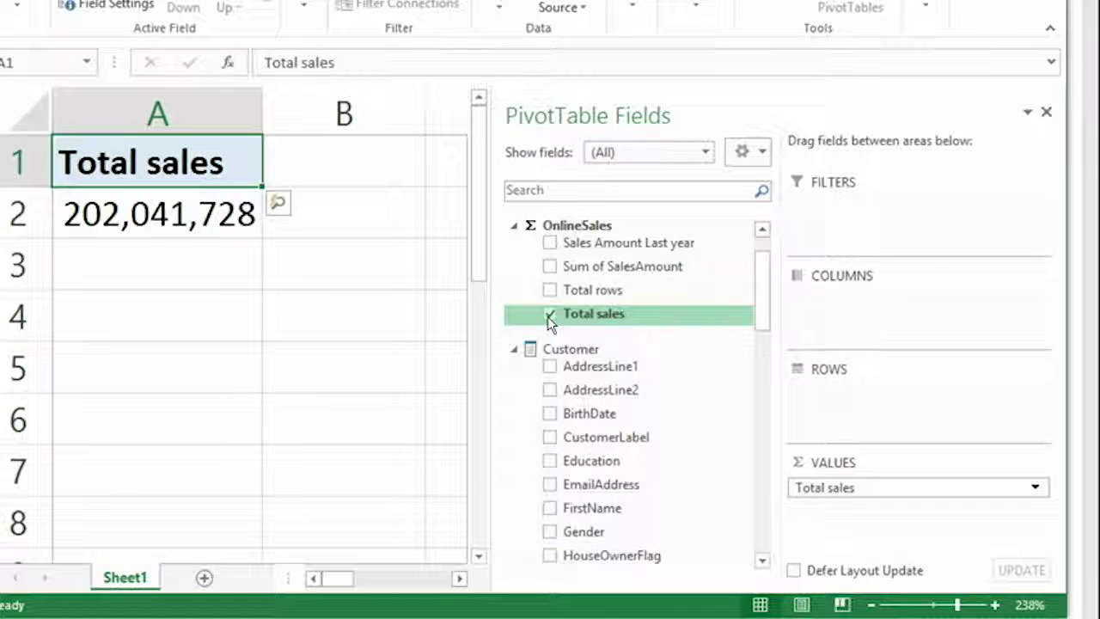
Break down Total sales by the Product table's ColorName in the PivotTable rows, and enlarge the Excel window
drag(763, 307, 764, 525)
drag(644, 359, 820, 318)
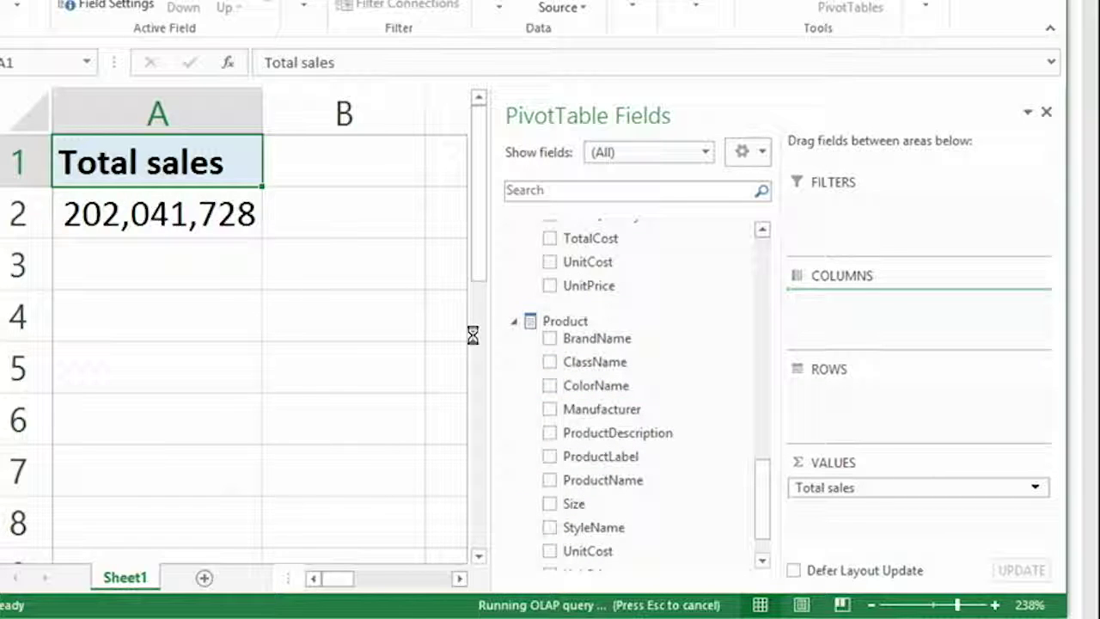
drag(849, 303, 853, 414)
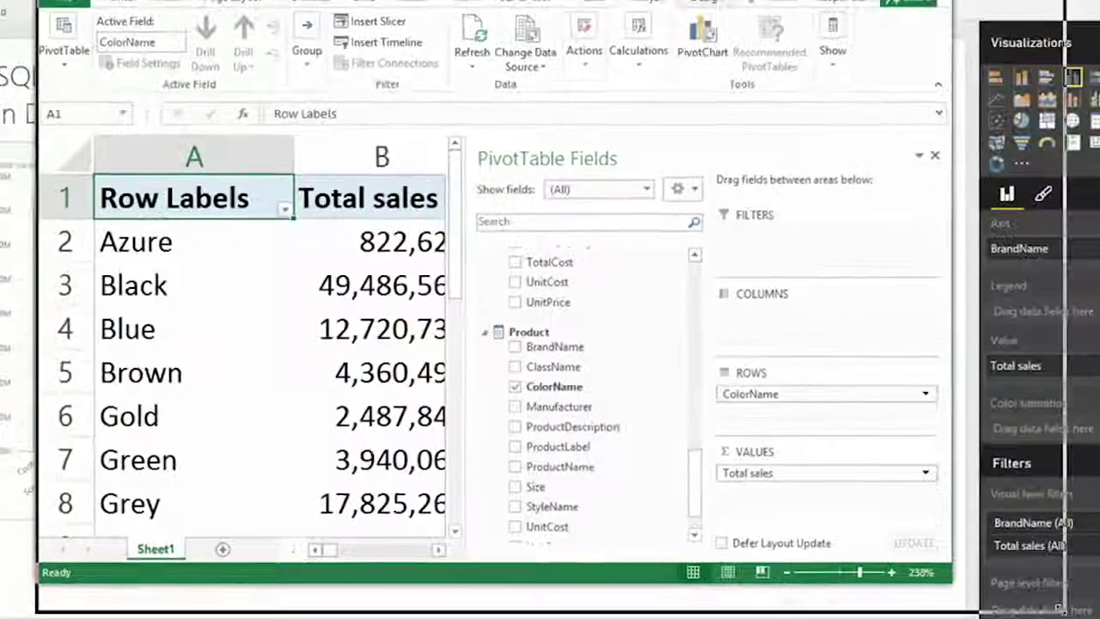
drag(1061, 609, 1099, 618)
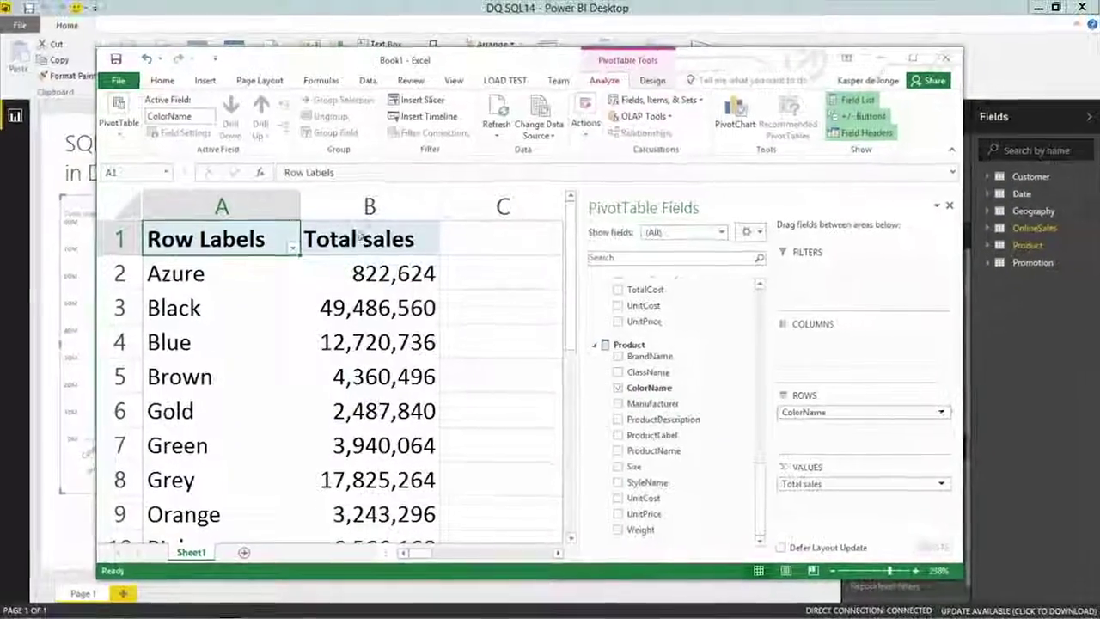
drag(571, 288, 558, 250)
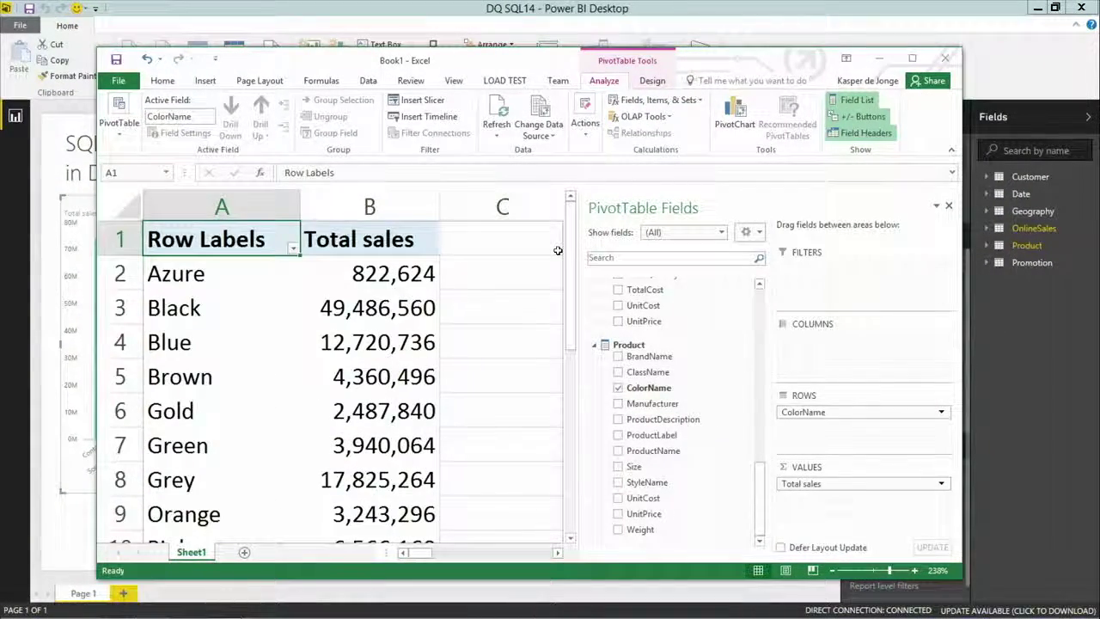